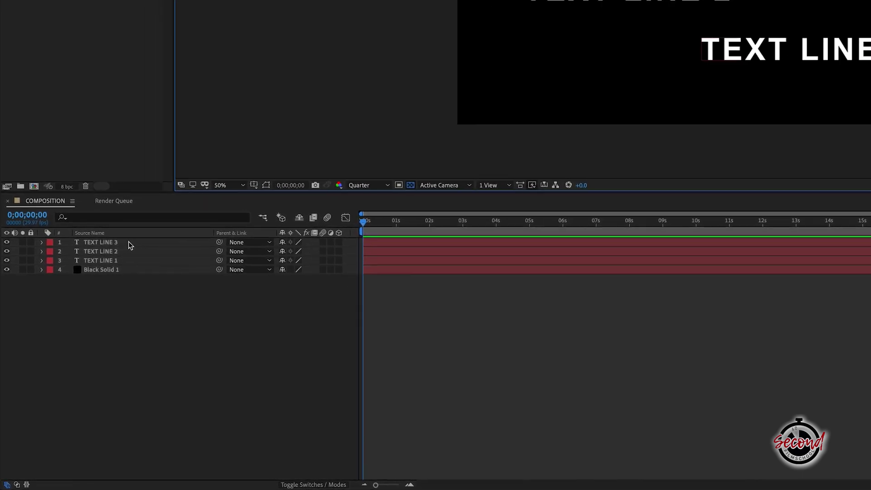
Step: Select TEXT LINE 3, TEXT LINE 2 and TEXT LINE 1 together, leaving out the black solid
click(129, 242)
shift+click(129, 252)
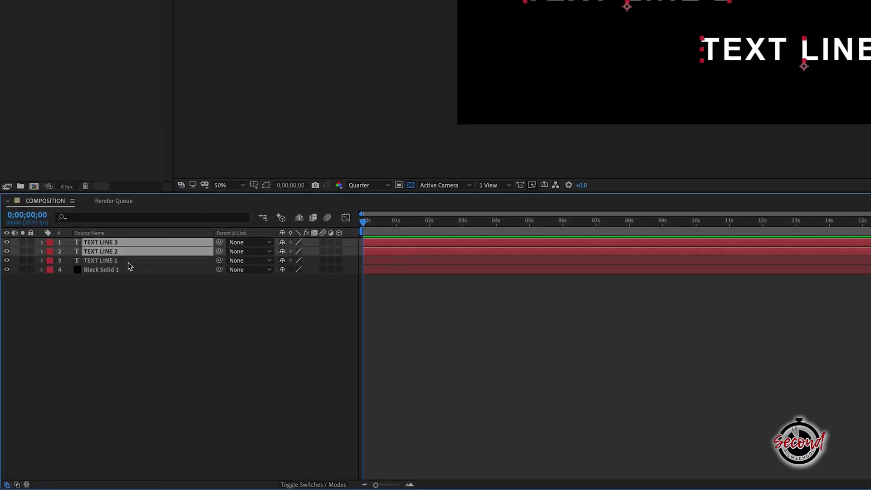
shift+click(128, 262)
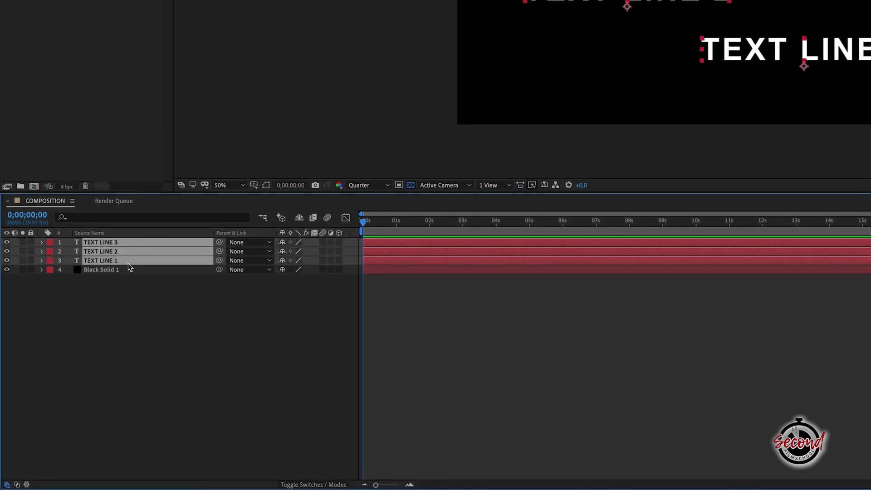
Step: Start pre-composing the selected text layers into a new composition named PRECOMPOSITION
right_click(128, 264)
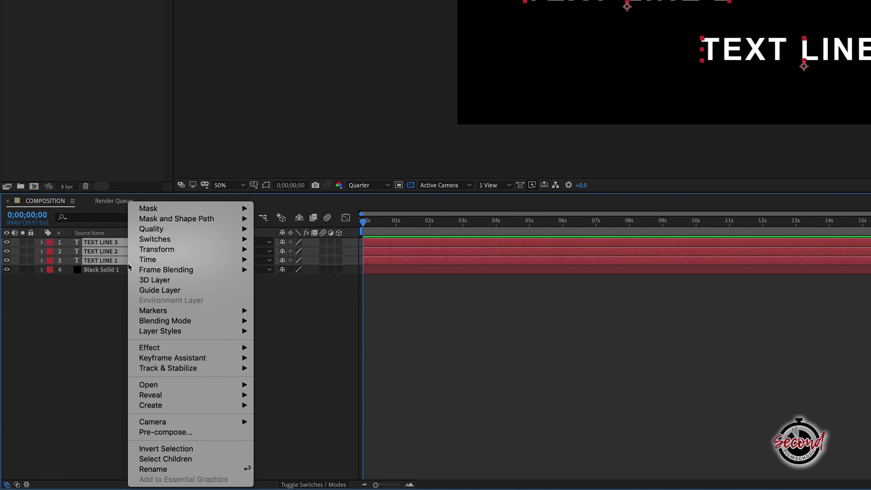
click(211, 432)
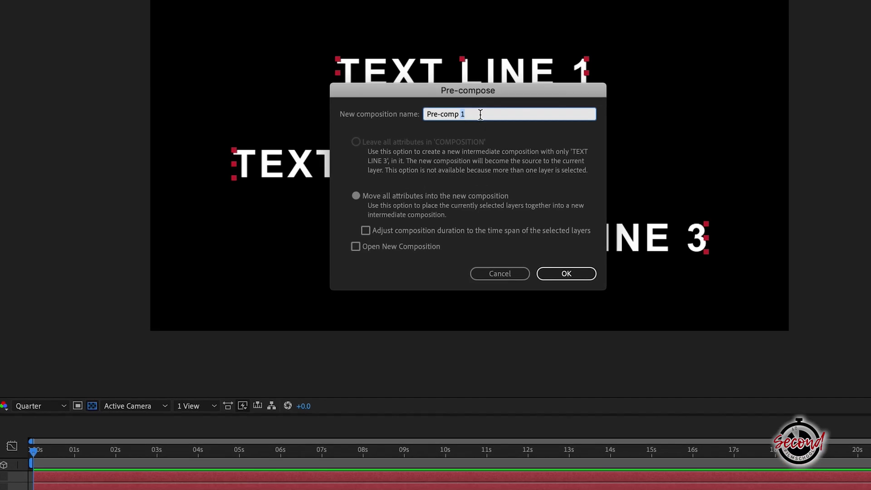
text(PRE)
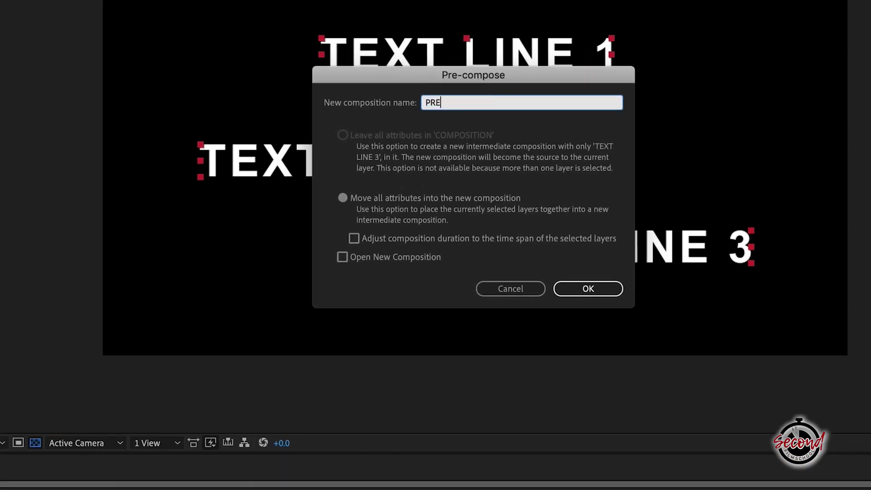
text(COMPOSITION)
Step: Confirm the pre-compose so one PRECOMPOSITION layer replaces the three text layers
click(588, 290)
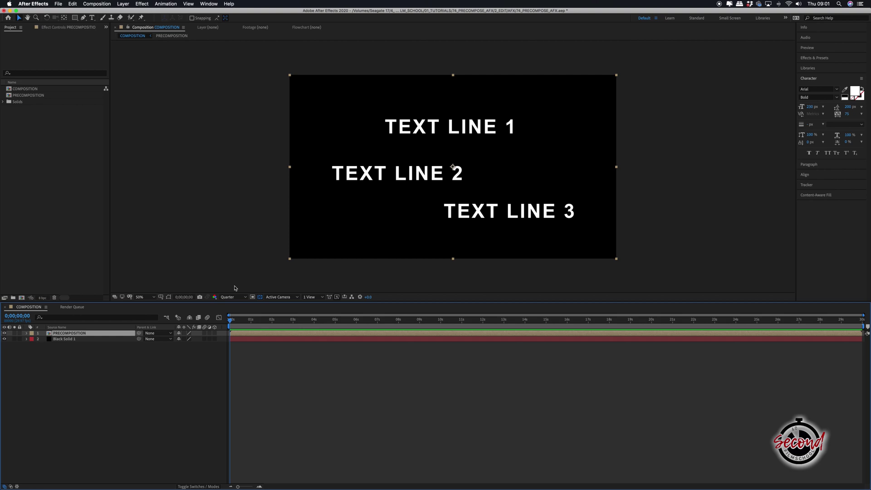
Step: Open PRECOMPOSITION on a black background, select its three text lines and show the mini-flowchart
double_click(68, 334)
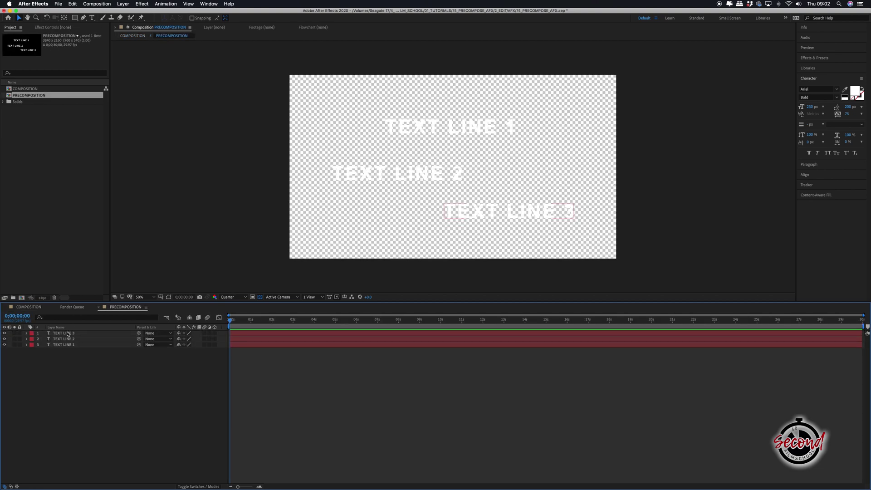
click(260, 297)
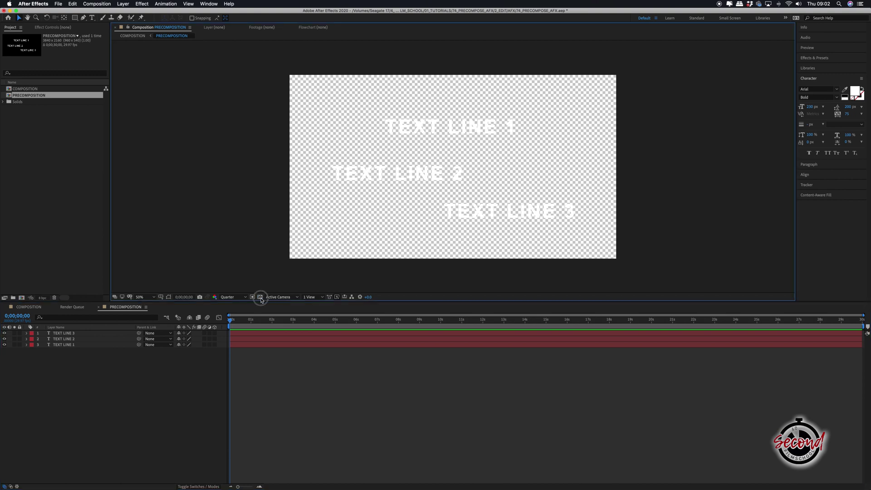
click(510, 217)
click(399, 171)
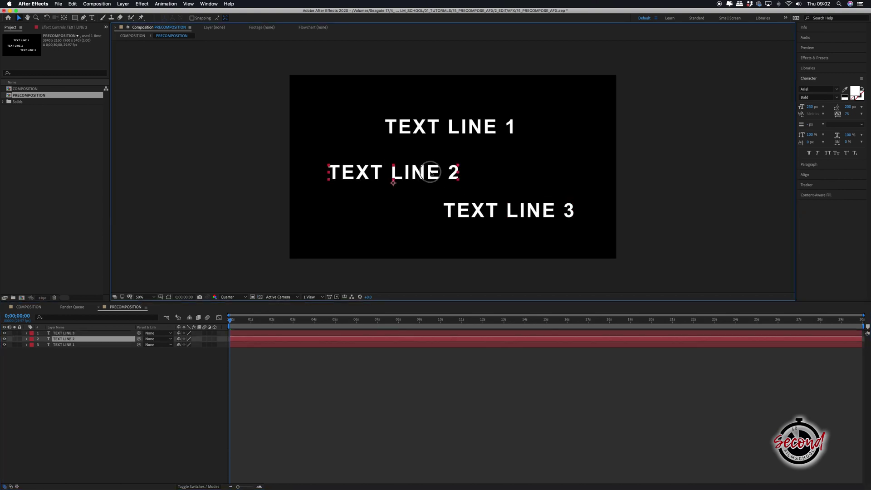
click(455, 126)
click(167, 319)
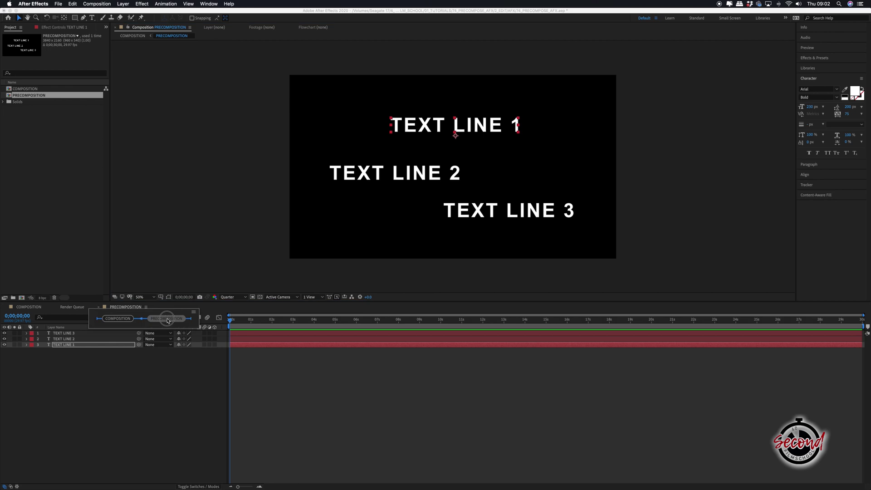
Step: Return to COMPOSITION and lower the PRECOMPOSITION layer's Position X to about 1903
click(118, 319)
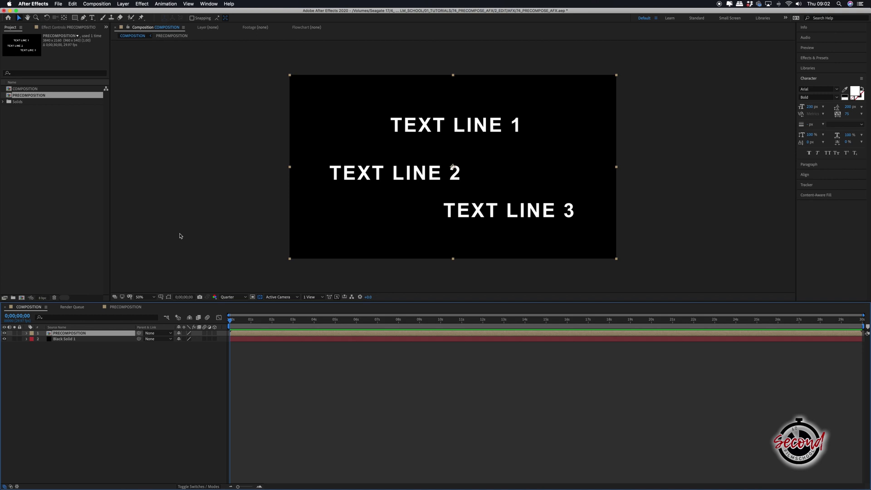
click(27, 333)
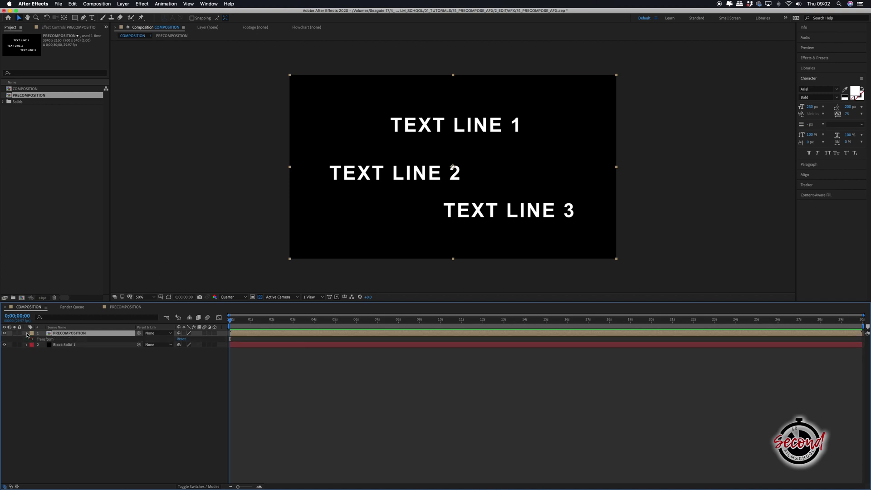
click(30, 340)
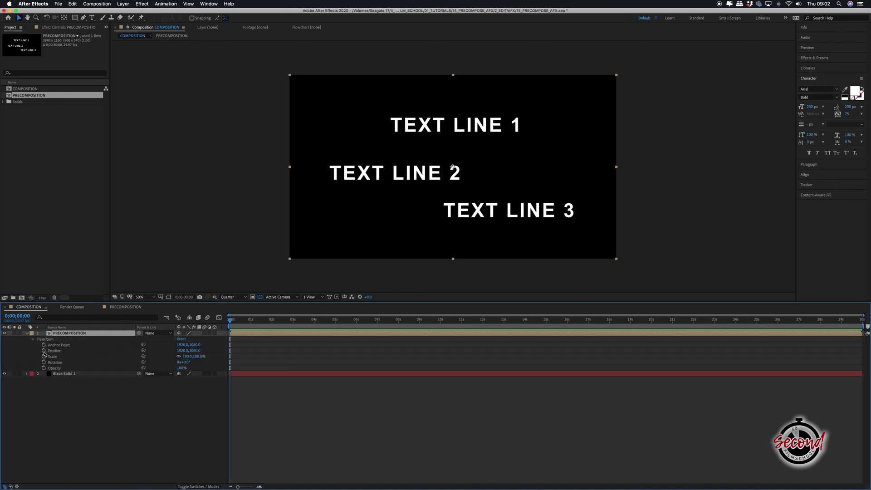
click(51, 351)
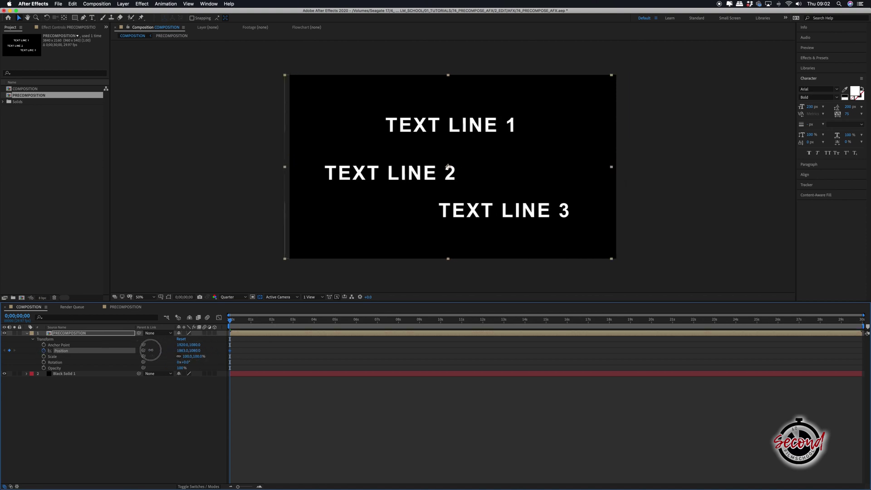